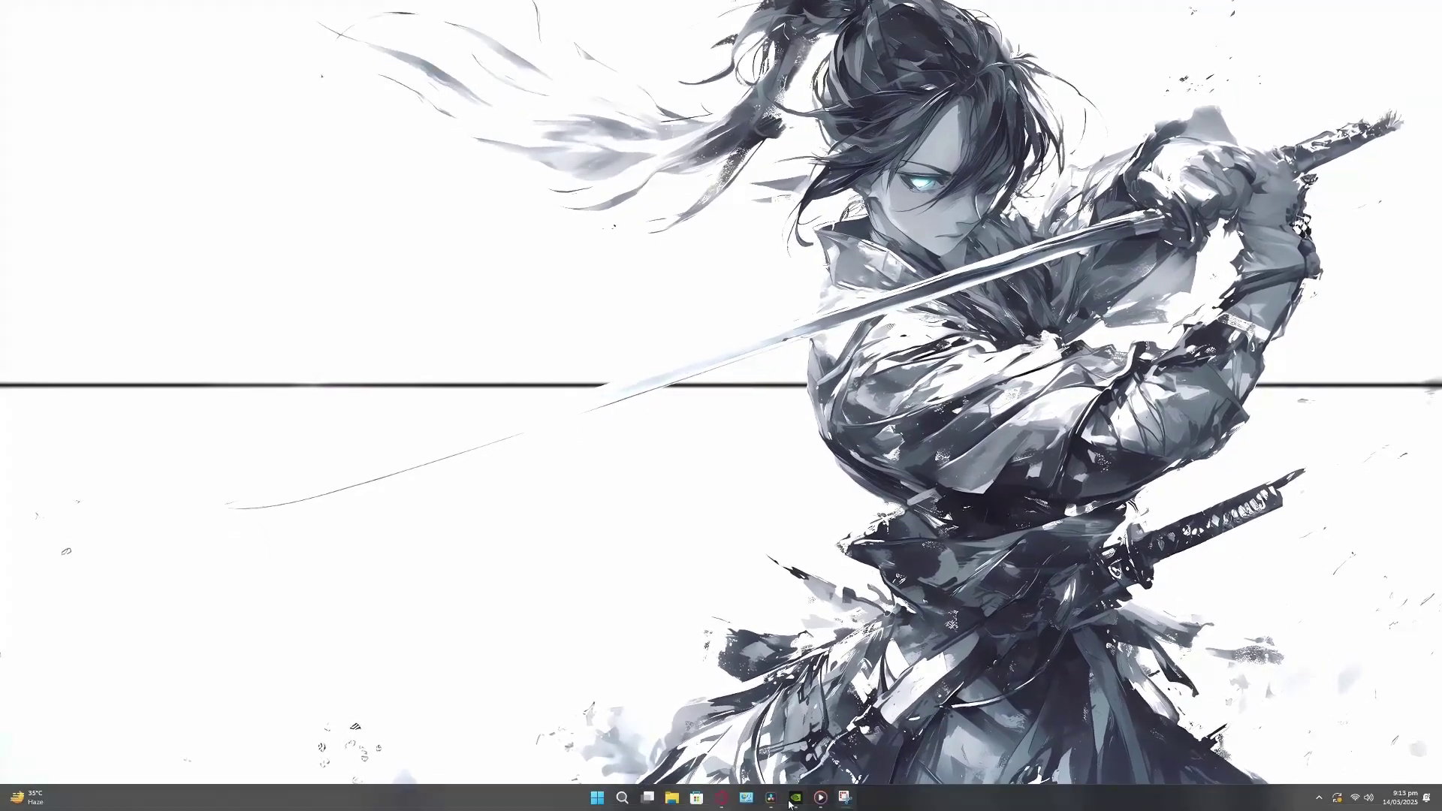
Open the NVIDIA App and view its Drivers page for available updates
click(795, 797)
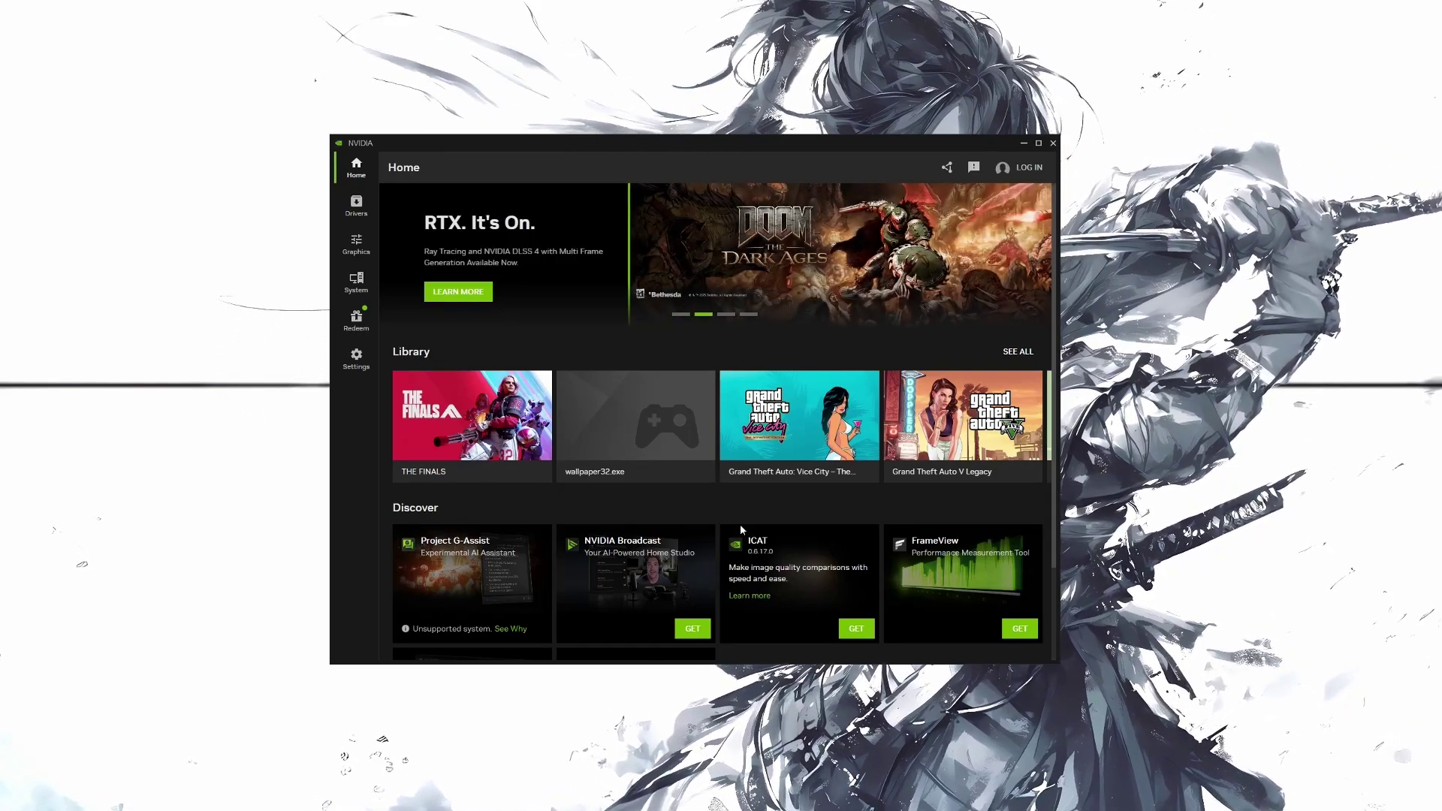
click(358, 208)
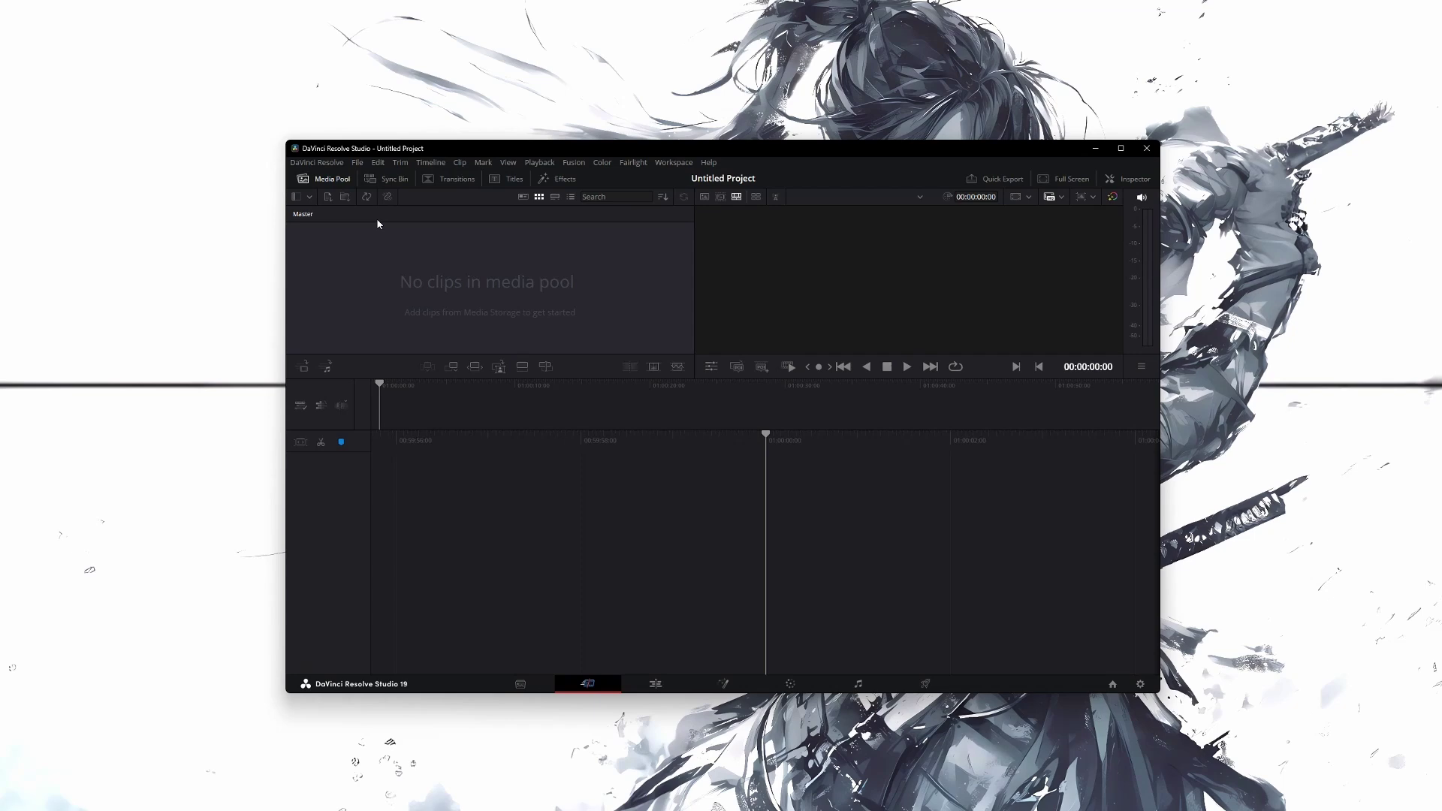
Open Preferences from the DaVinci Resolve menu
click(317, 162)
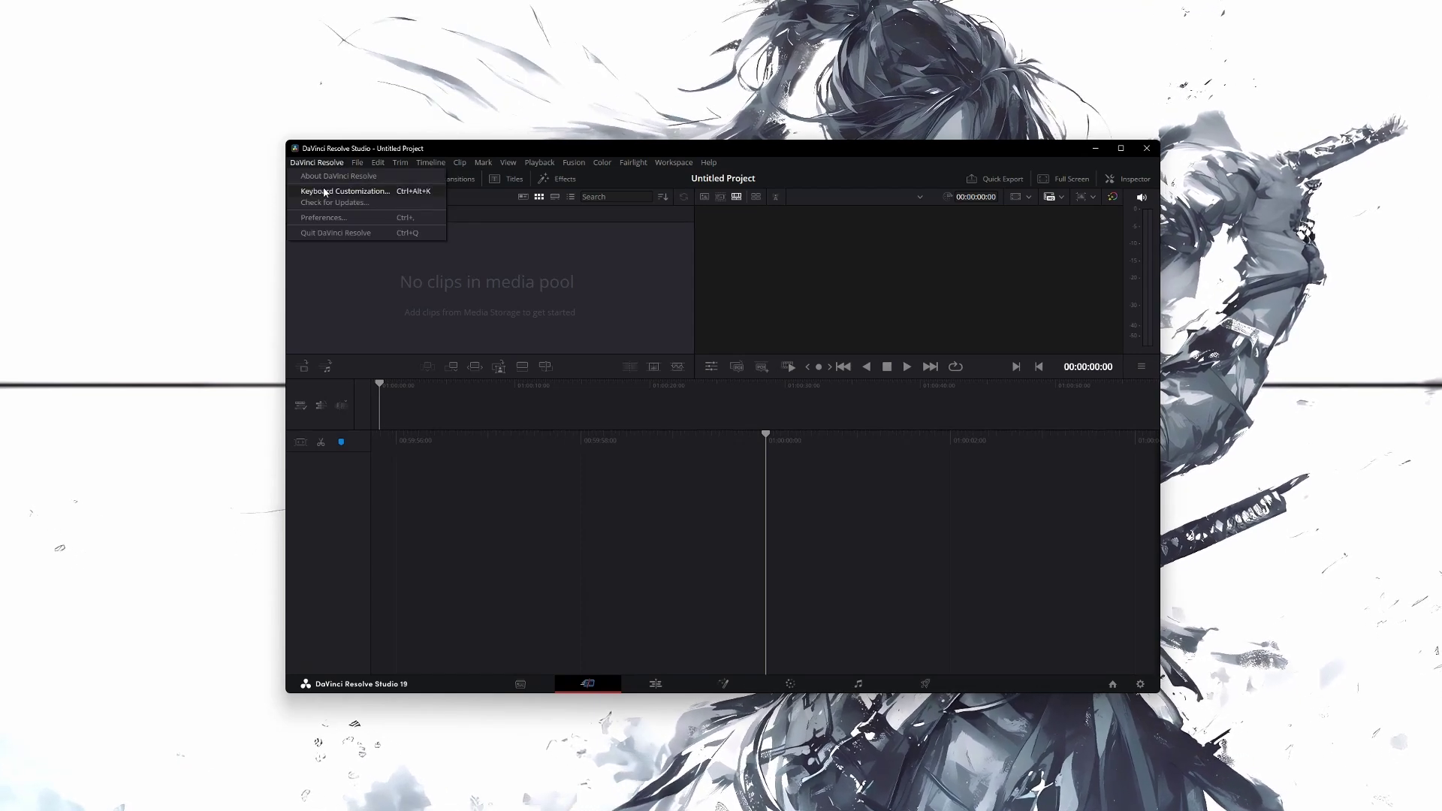
click(321, 218)
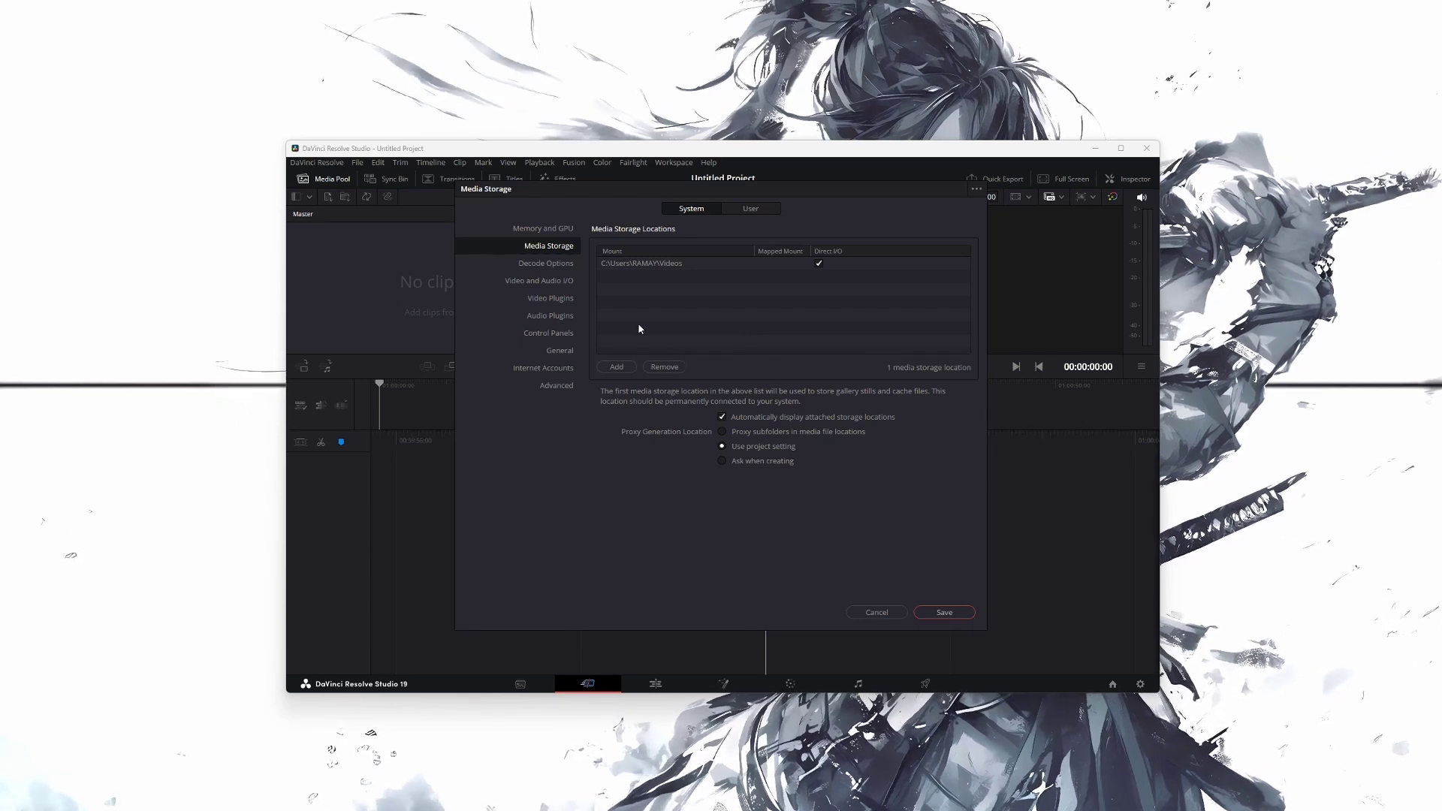
On the Memory and GPU page, switch GPU processing mode from Auto to OpenCL and save
click(528, 230)
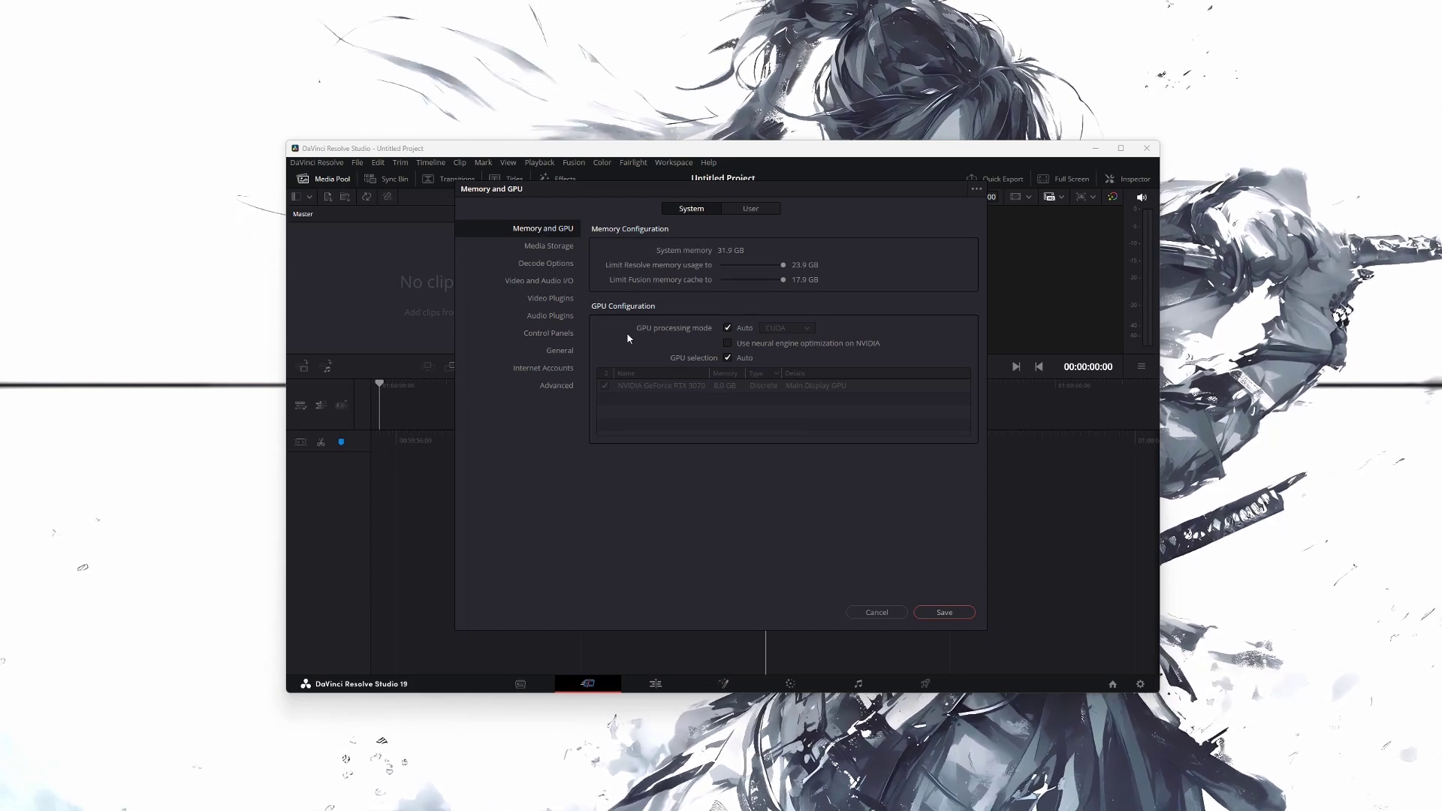
click(728, 329)
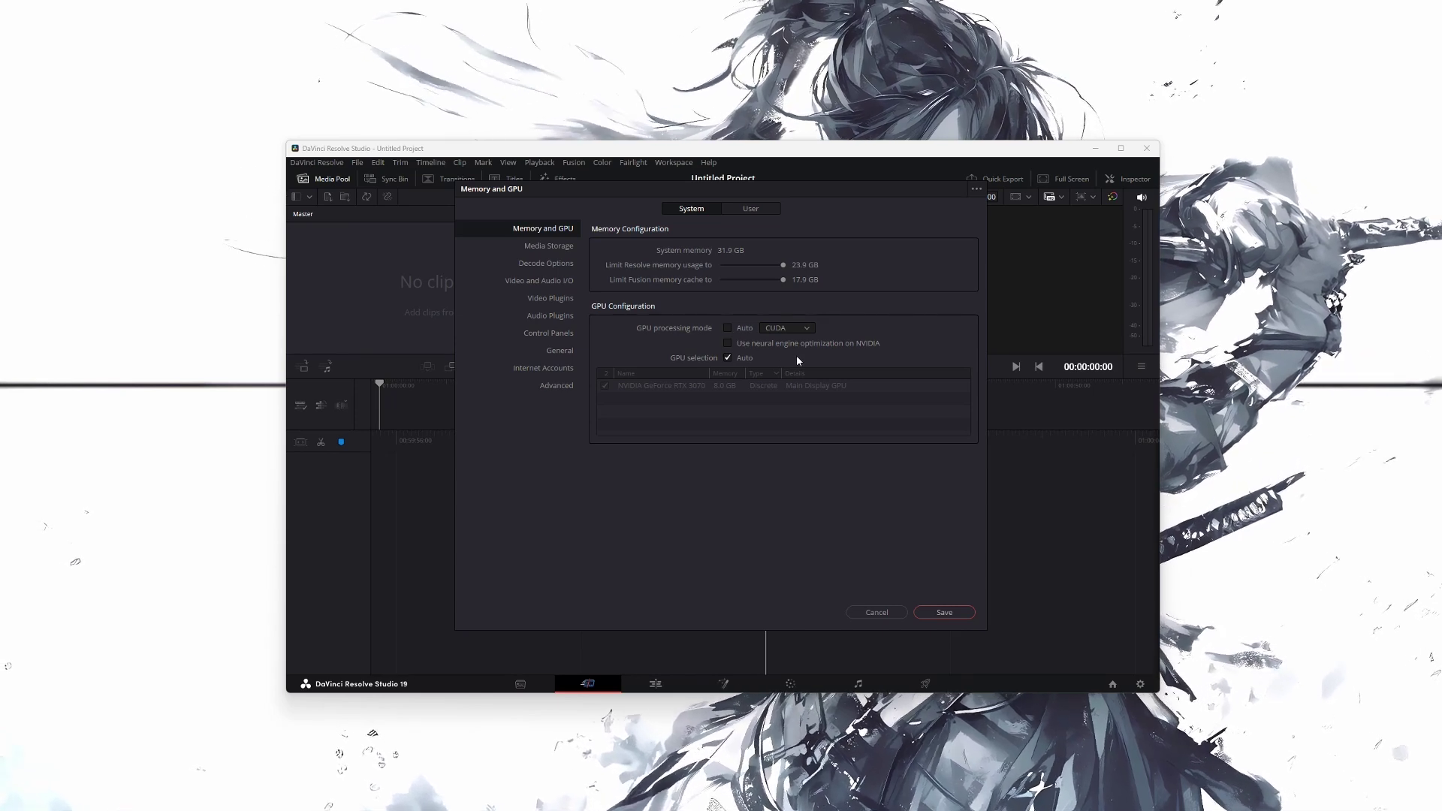
click(788, 328)
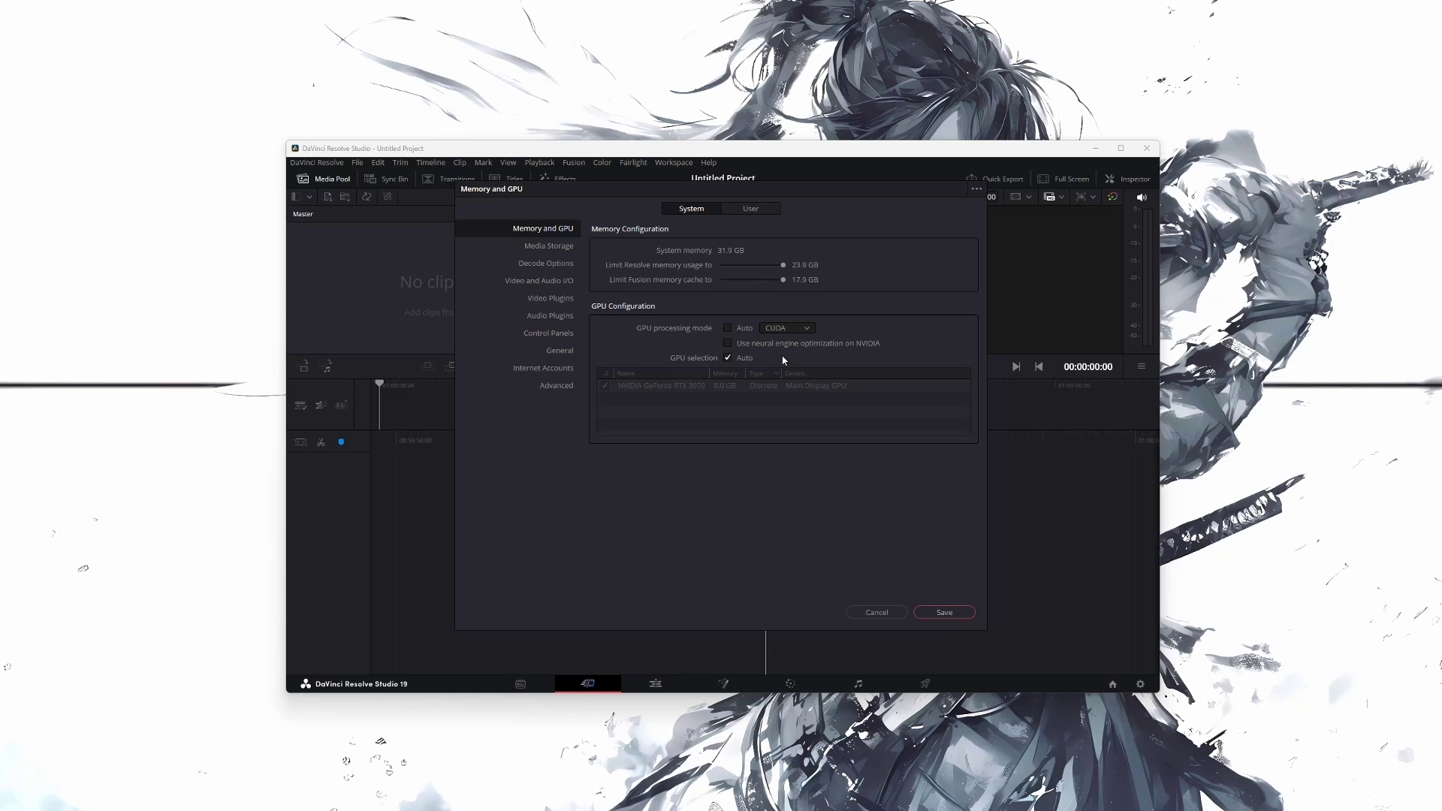
click(789, 333)
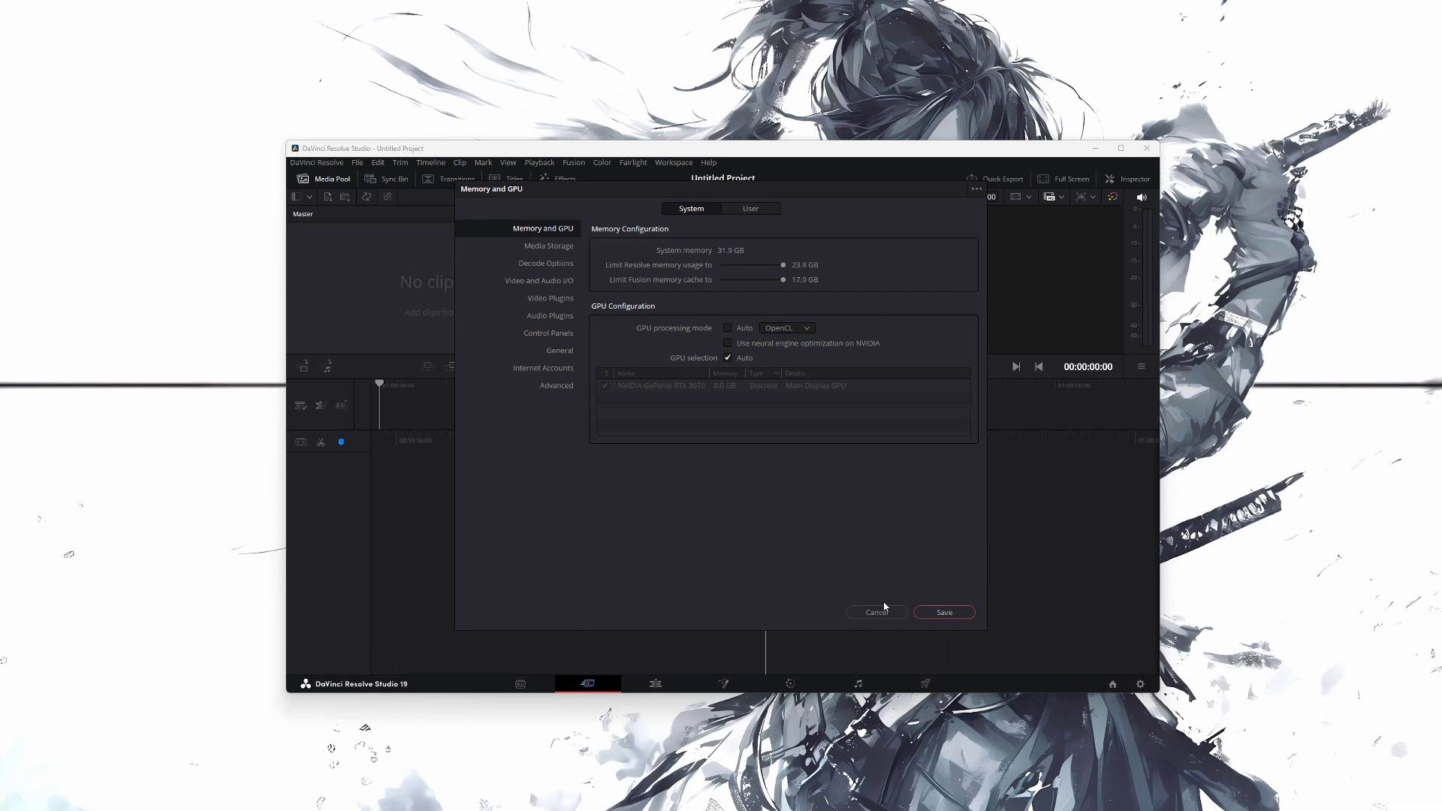
click(935, 615)
click(835, 440)
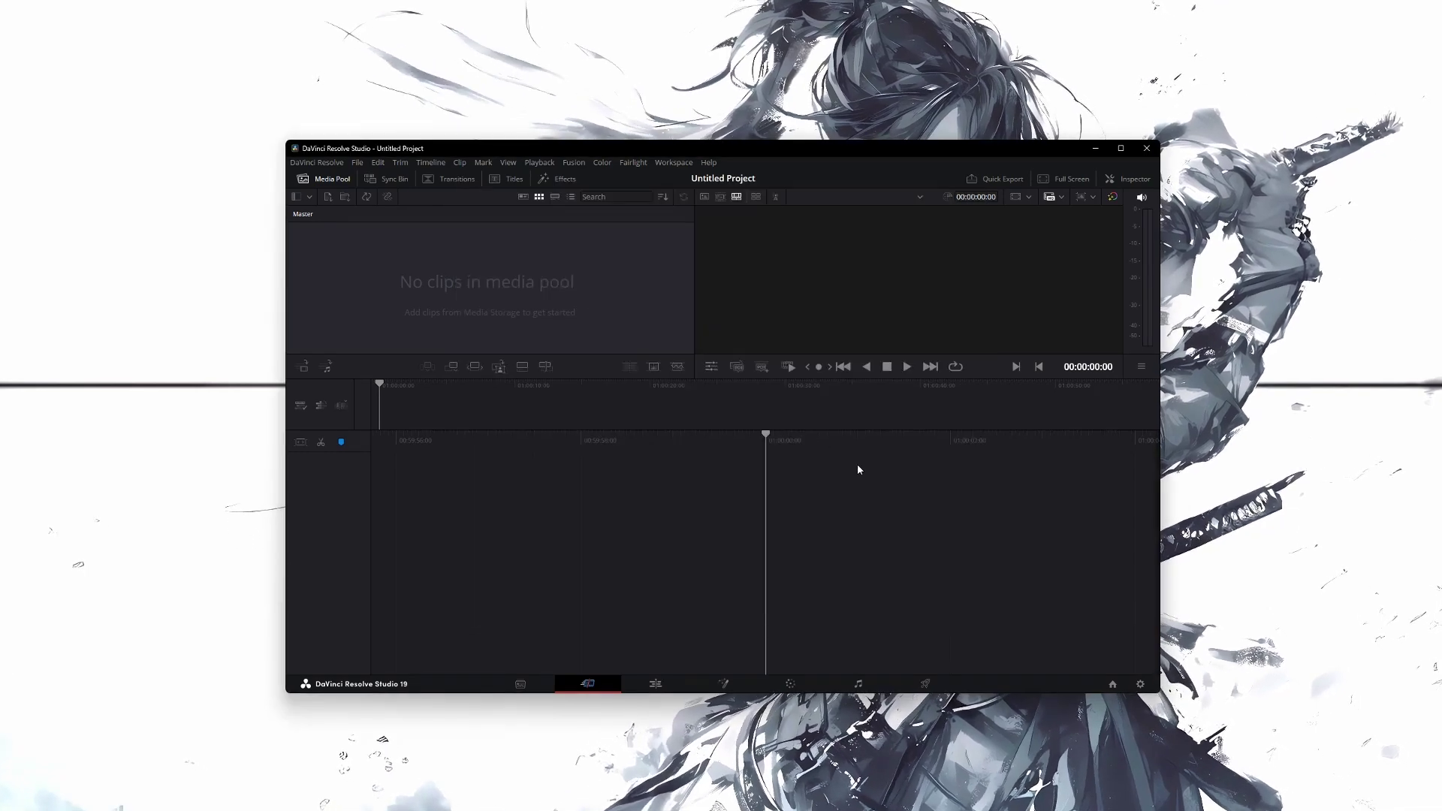